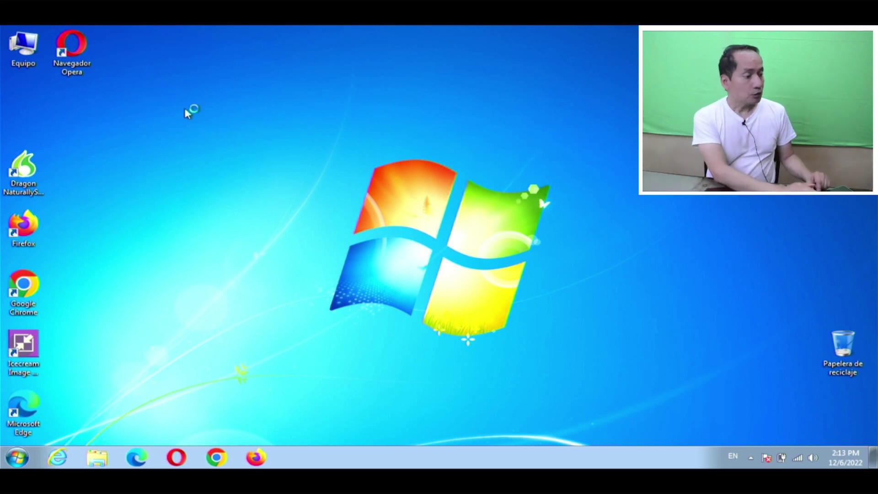
# - Review the computer's basic system information, including Windows edition, processor, RAM and system type, and close it
pyautogui.rightClick(21, 43)
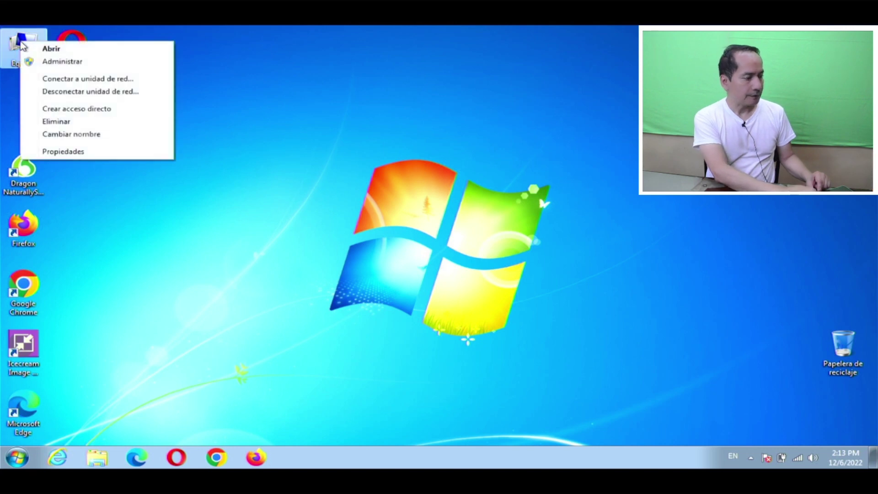
pyautogui.click(87, 152)
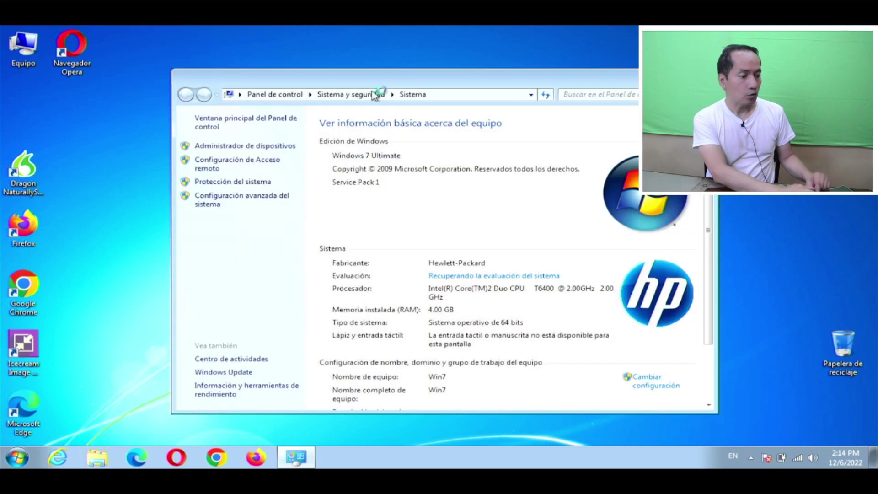
pyautogui.moveTo(386, 79); pyautogui.dragTo(246, 64)
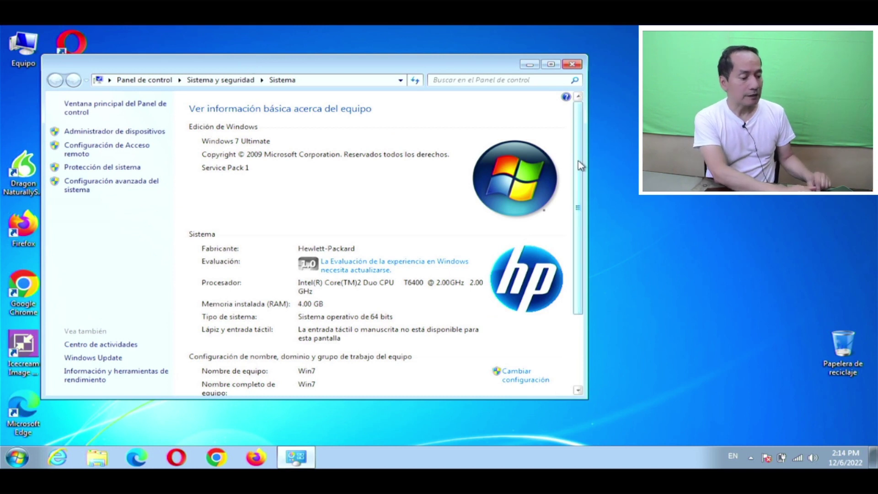
pyautogui.scroll(-5, 581, 165)
pyautogui.scroll(5, 577, 222)
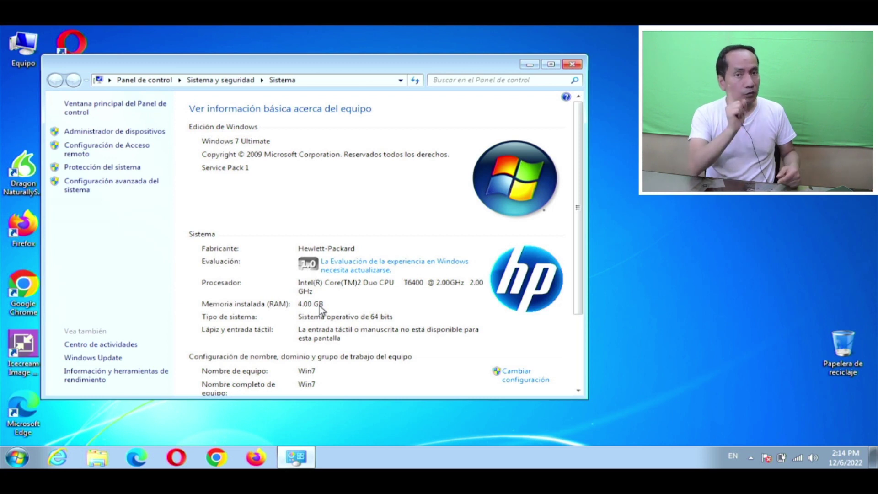
pyautogui.click(571, 65)
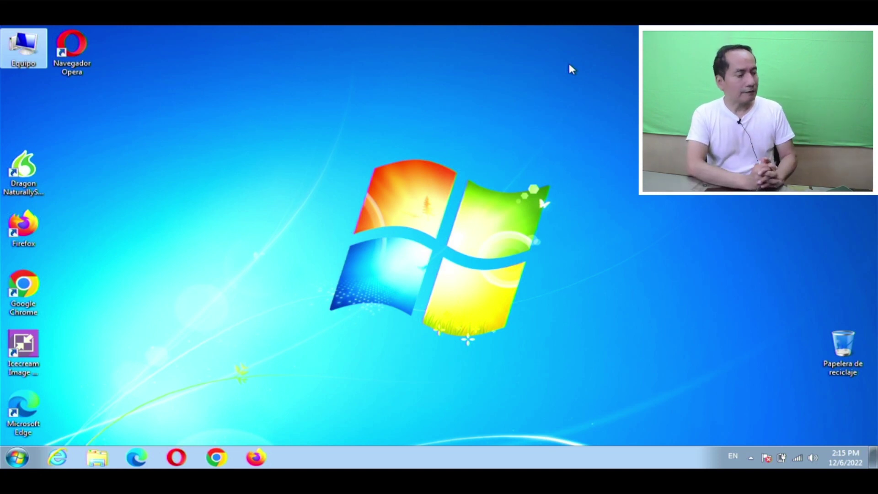
# - Open Disk Management for this computer and check Disco 0's conversion options to identify its partition style
pyautogui.rightClick(22, 53)
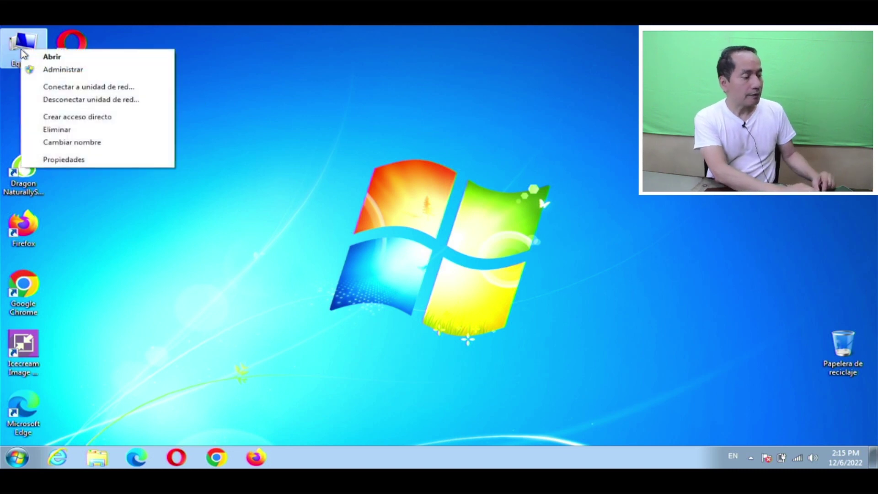
pyautogui.click(54, 69)
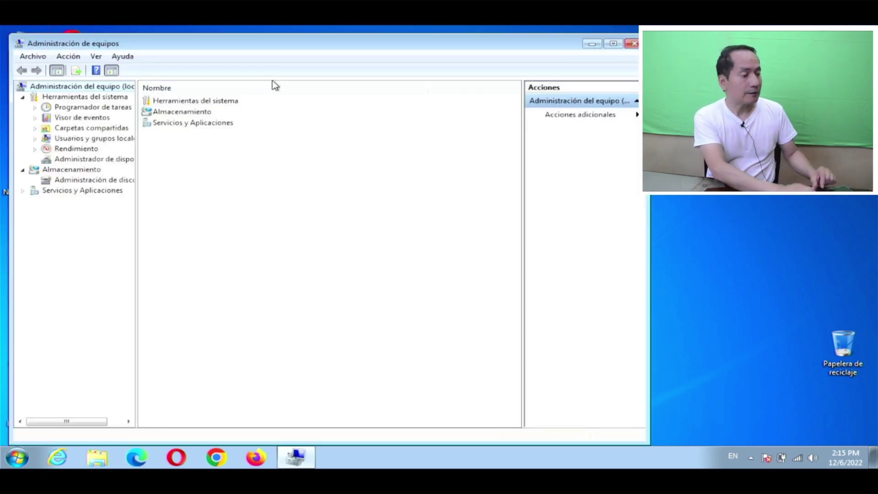
pyautogui.click(110, 180)
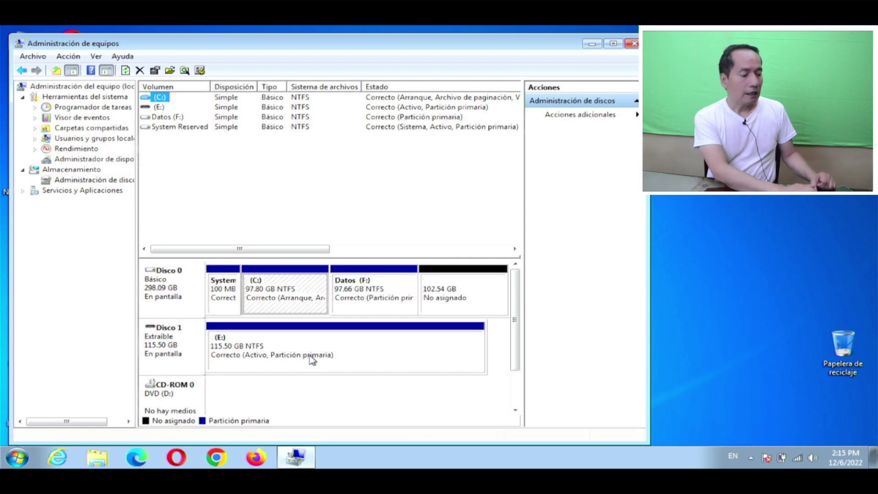
pyautogui.rightClick(179, 290)
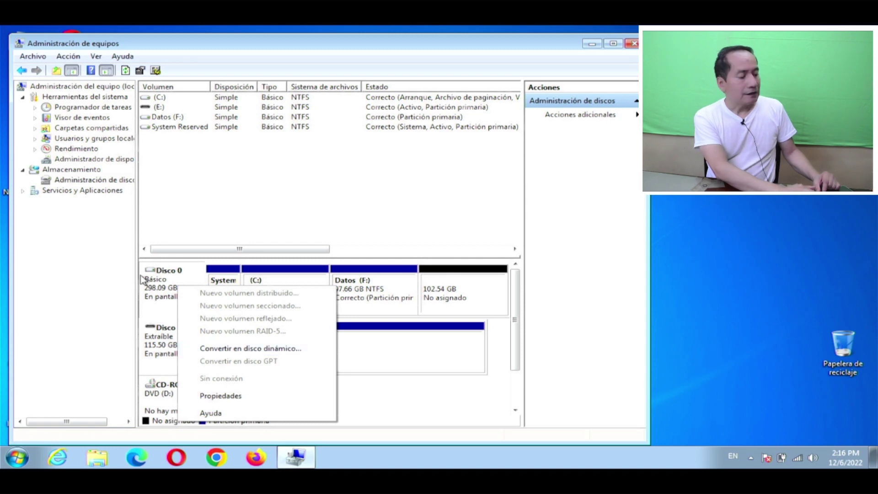
pyautogui.click(160, 287)
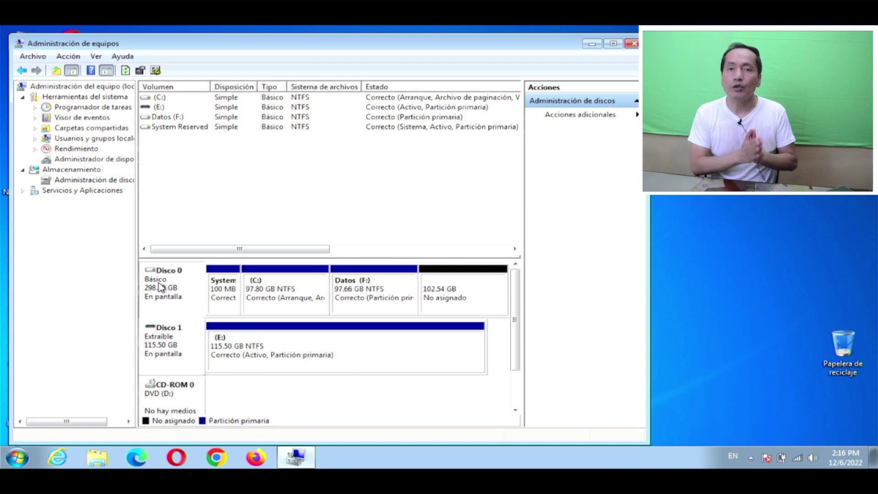
pyautogui.click(452, 303)
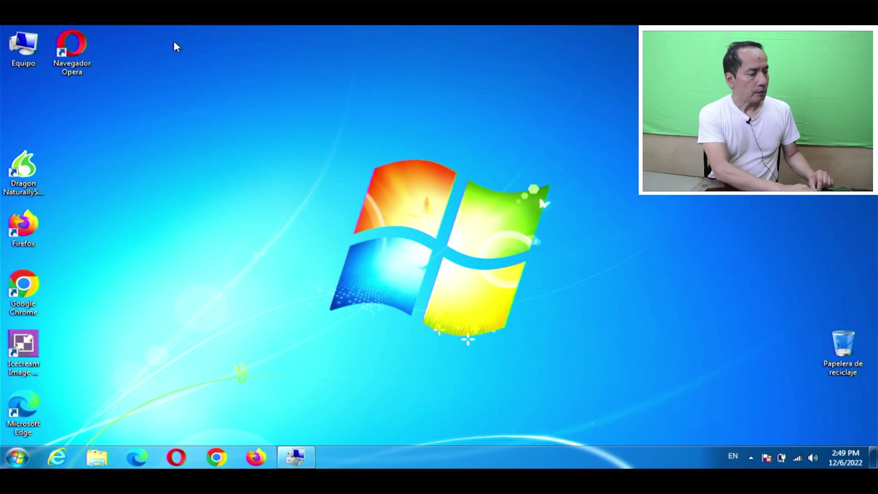
# - Open Nuevo documento de texto from the Documents library and copy the balenaEtcher web address
pyautogui.doubleClick(23, 51)
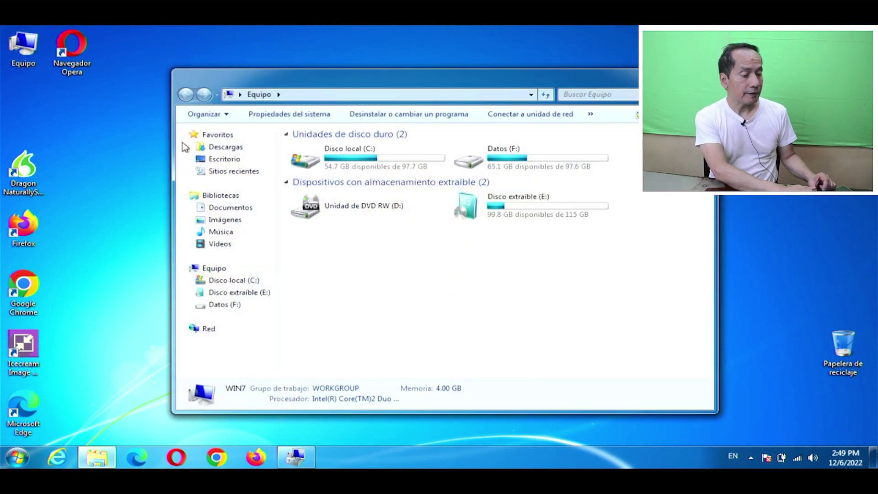
pyautogui.click(229, 208)
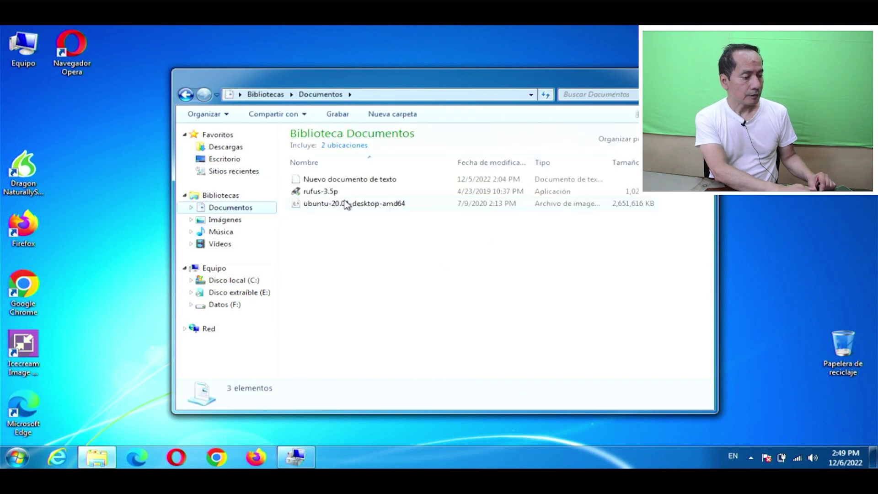
pyautogui.doubleClick(346, 181)
pyautogui.moveTo(264, 145); pyautogui.dragTo(90, 152)
pyautogui.hotkey('ctrl', 'c')
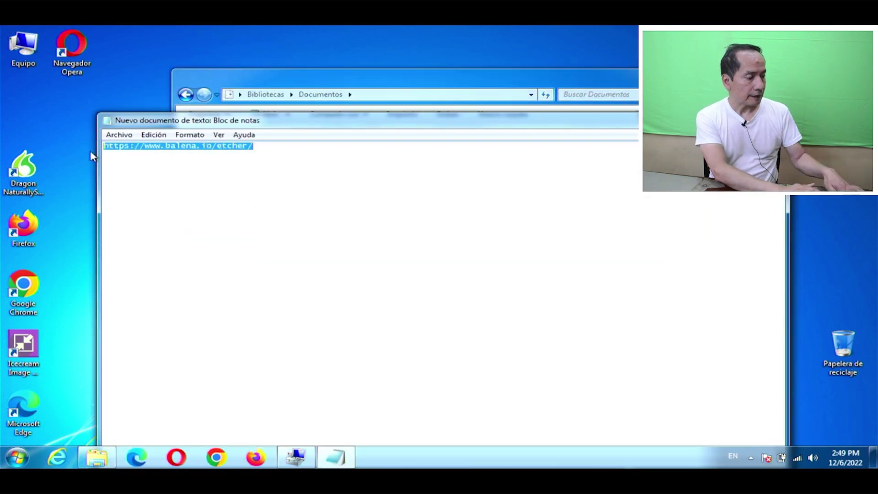
pyautogui.click(216, 457)
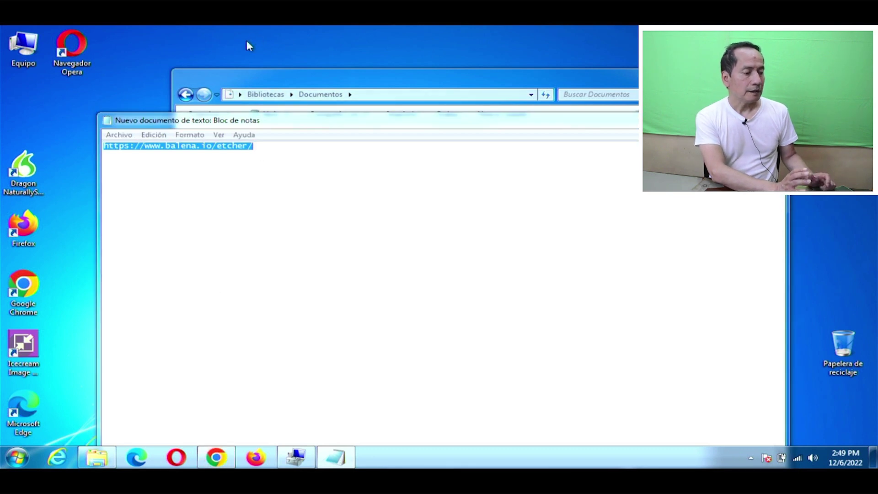
pyautogui.hotkey('ctrl', 'v')
pyautogui.press('Return')
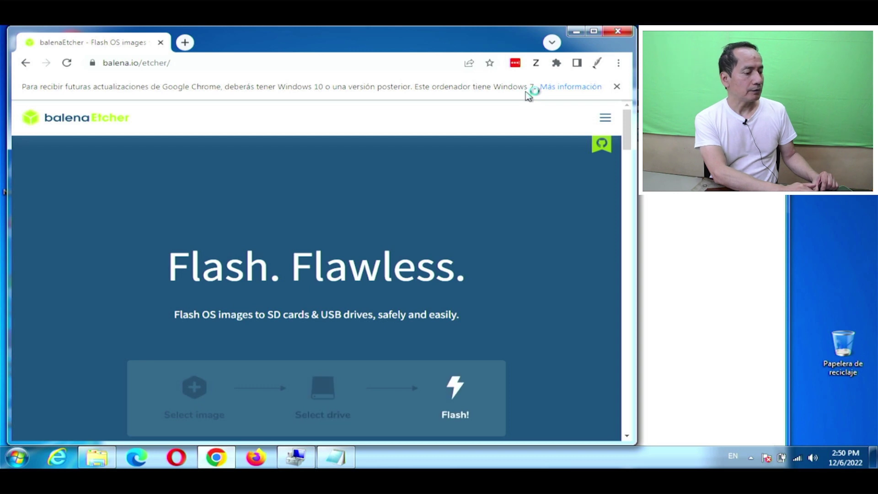
# - Download the balenaEtcher installer for Windows (x86|x64) from the Etcher page
pyautogui.scroll(-1, 626, 137)
pyautogui.moveTo(626, 133); pyautogui.dragTo(596, 172)
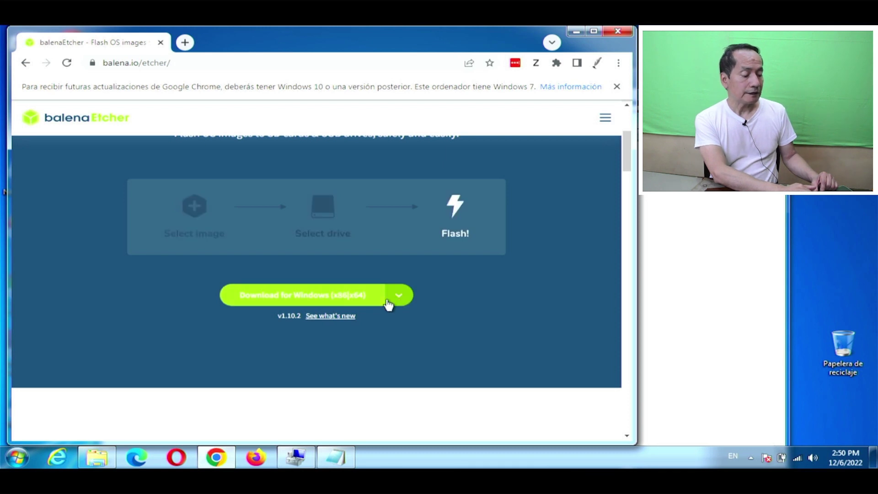
pyautogui.click(344, 303)
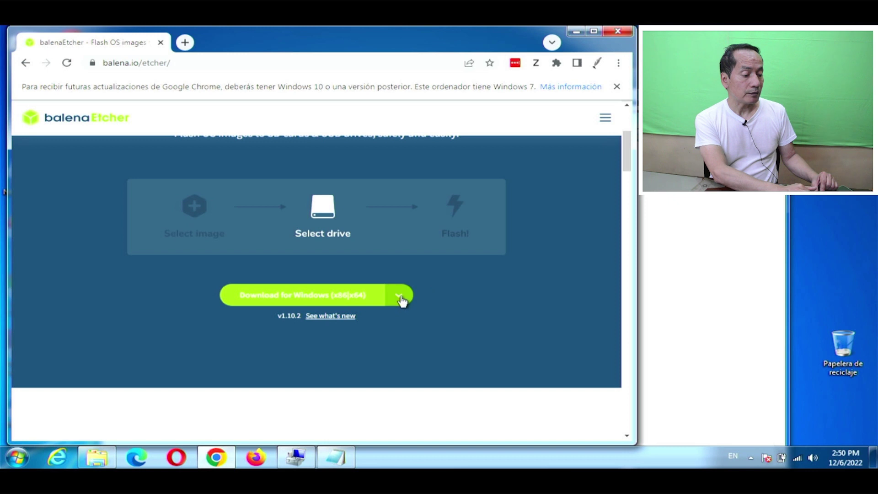
pyautogui.click(400, 296)
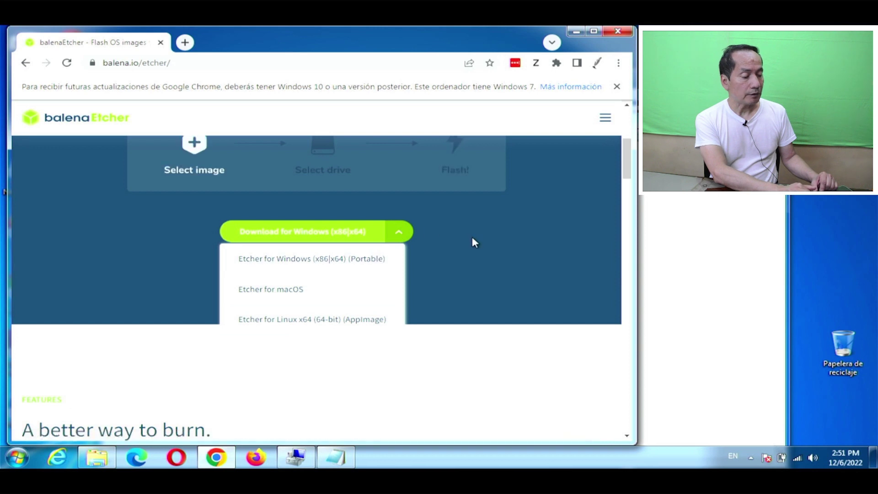
pyautogui.click(341, 231)
pyautogui.moveTo(626, 157); pyautogui.dragTo(625, 146)
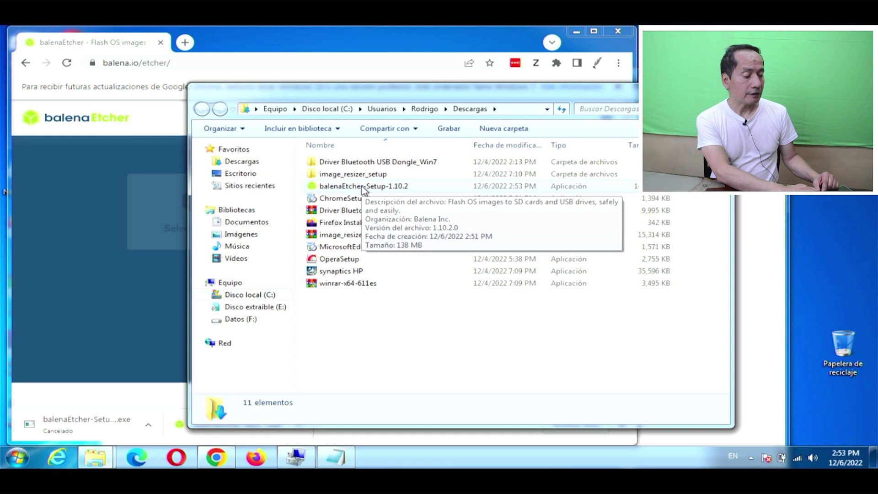
# - Install balenaEtcher from the downloaded balenaEtcher-Setup-1.10.2 file and close the browser
pyautogui.click(365, 47)
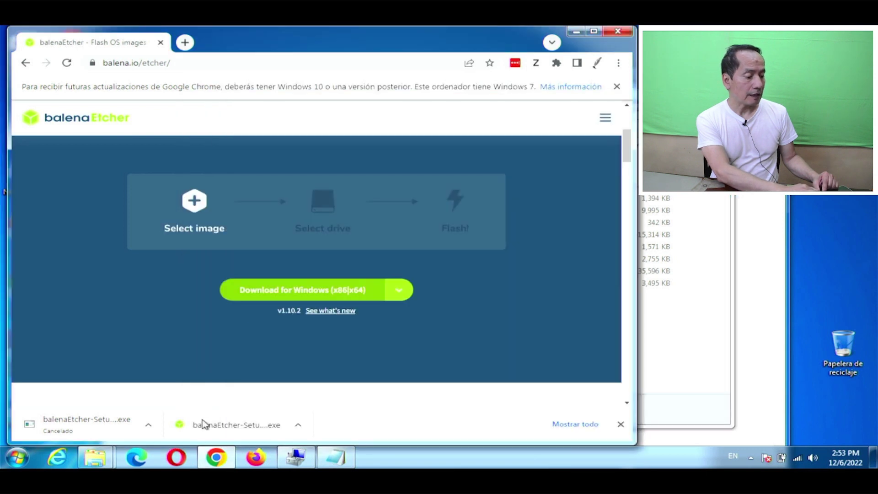
pyautogui.click(245, 429)
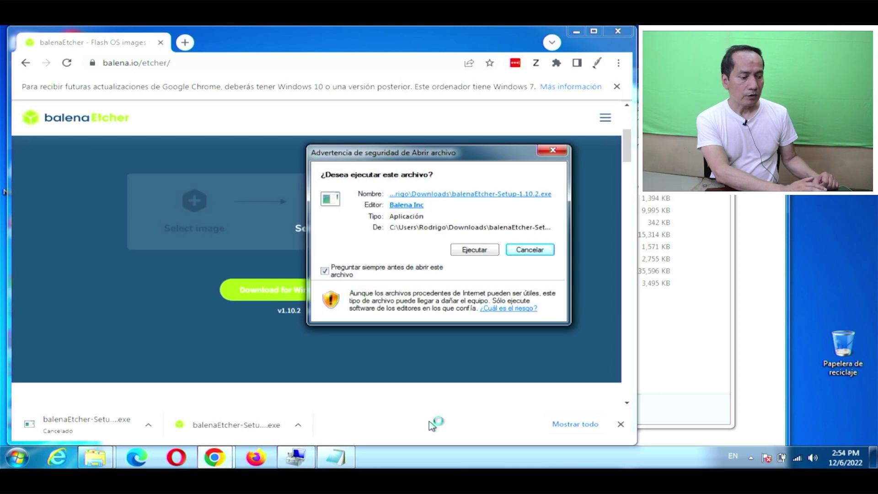
pyautogui.click(479, 251)
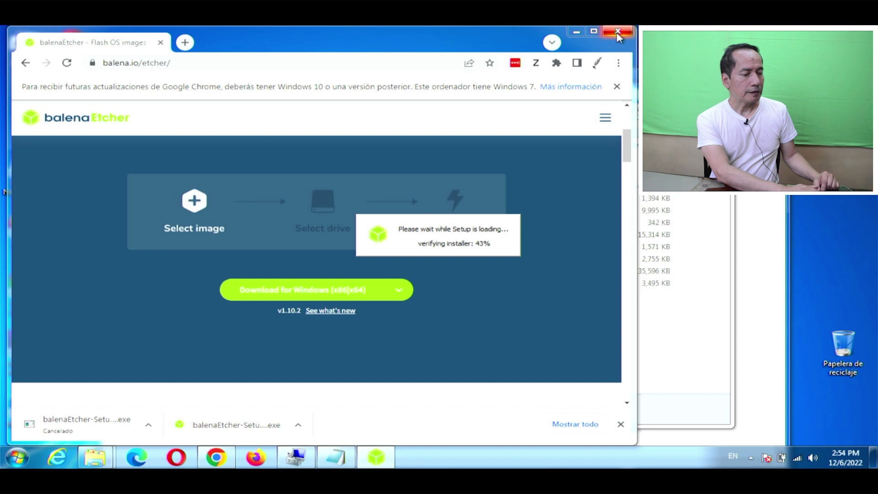
pyautogui.click(617, 32)
pyautogui.click(505, 335)
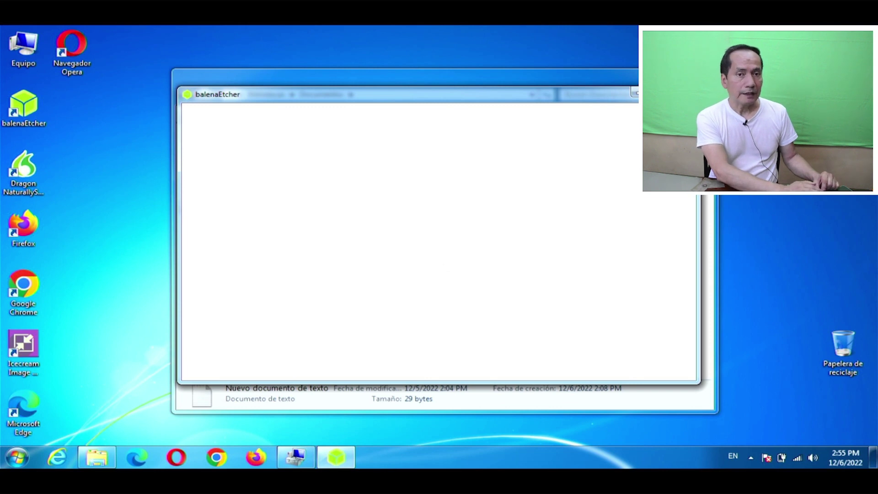
# - Close the balenaEtcher window and try to start the program as administrator, allowing it to make changes
pyautogui.click(688, 94)
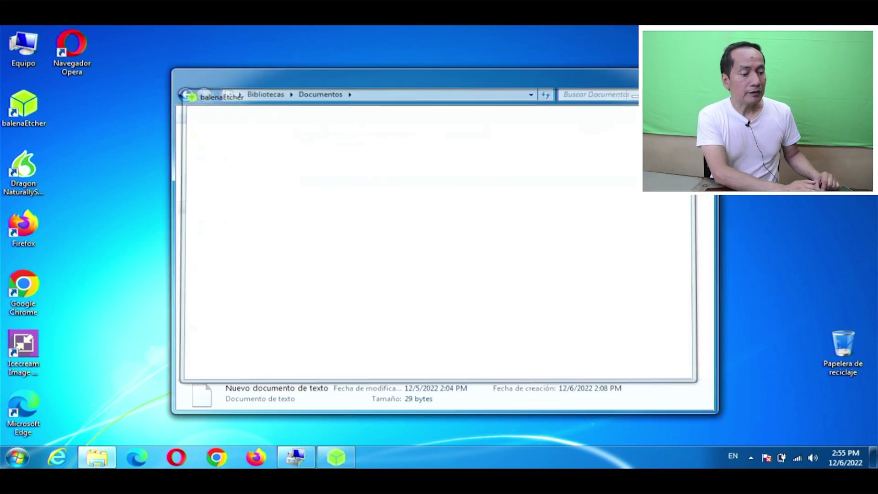
pyautogui.click(405, 269)
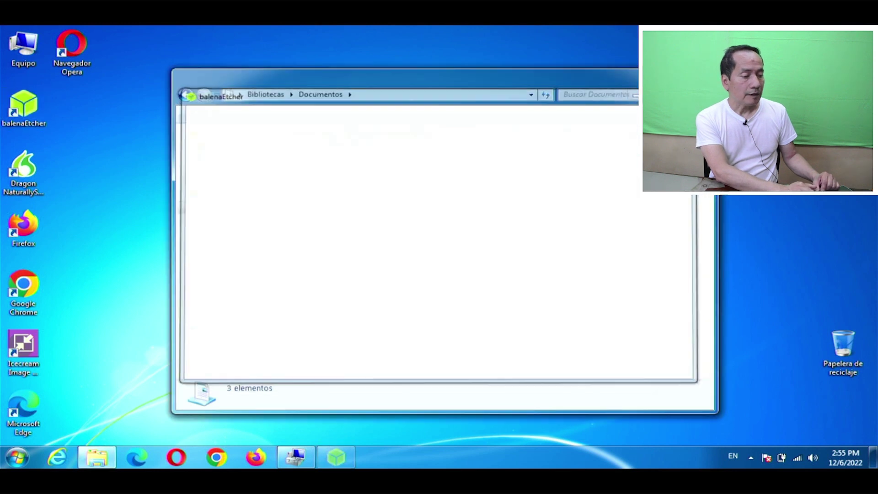
pyautogui.rightClick(19, 101)
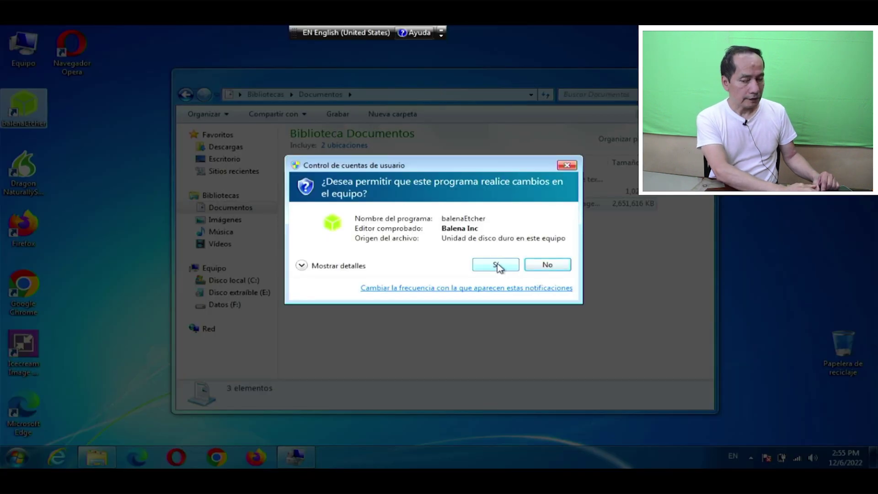
pyautogui.click(500, 264)
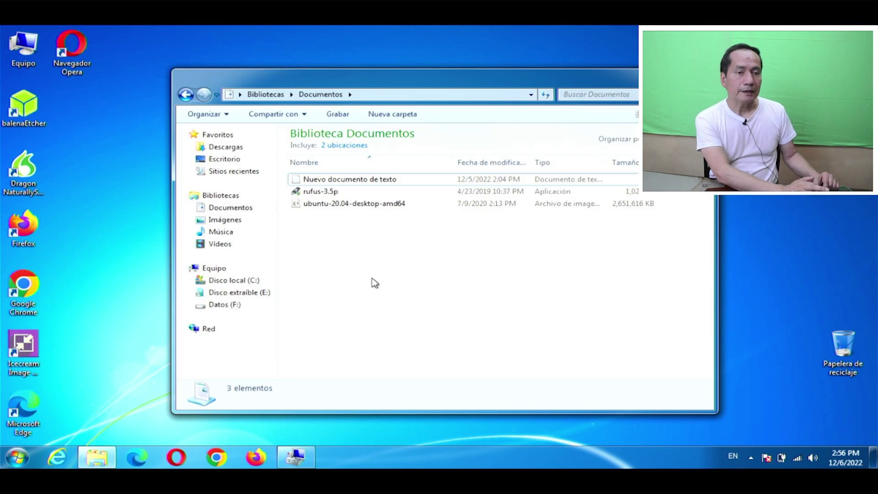
# - Launch rufus-3.5p from the Documents library, allow it to make changes and decline its online update check
pyautogui.doubleClick(328, 194)
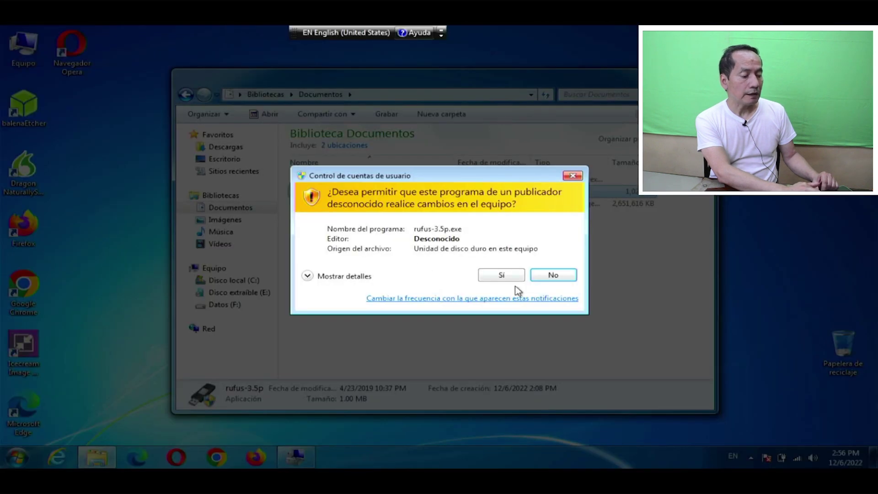
pyautogui.click(506, 275)
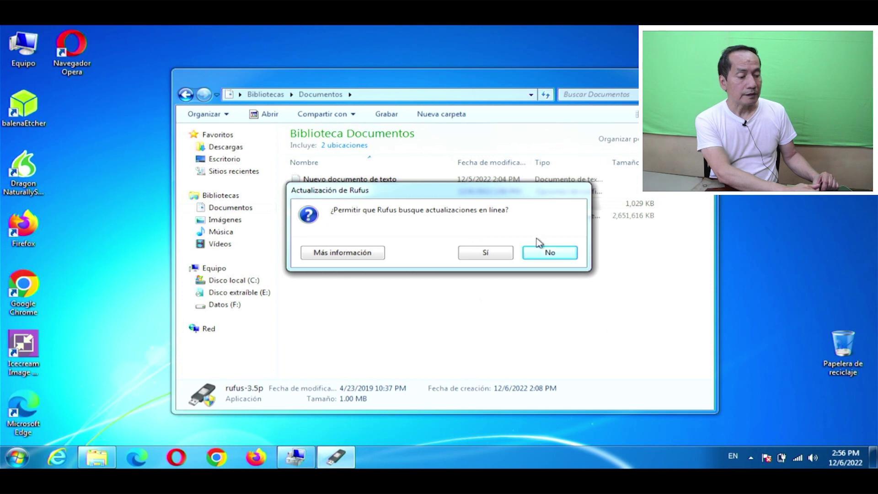
pyautogui.click(549, 252)
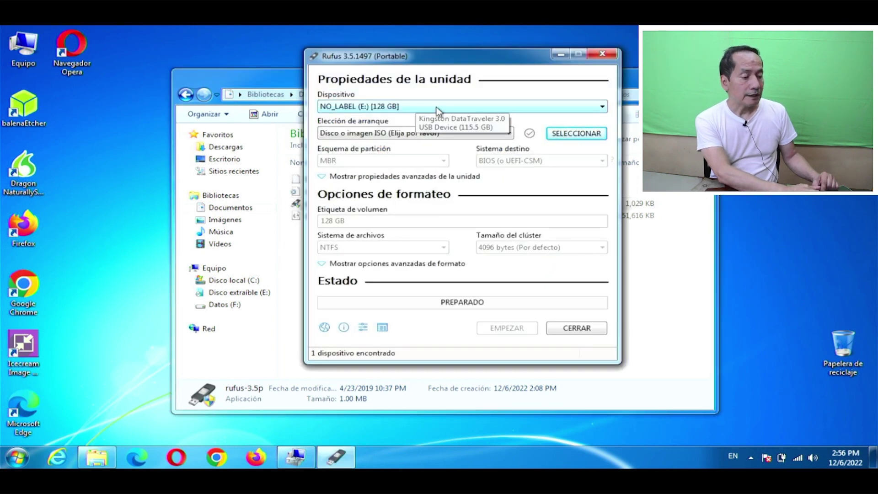
# - Choose the ubuntu-20.04-desktop-amd64 ISO as the boot image and keep the MBR partition scheme
pyautogui.click(593, 134)
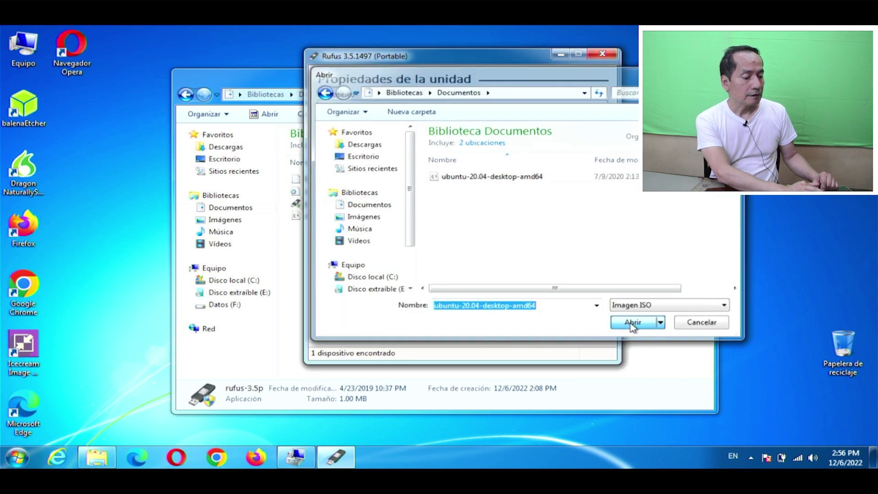
pyautogui.click(632, 320)
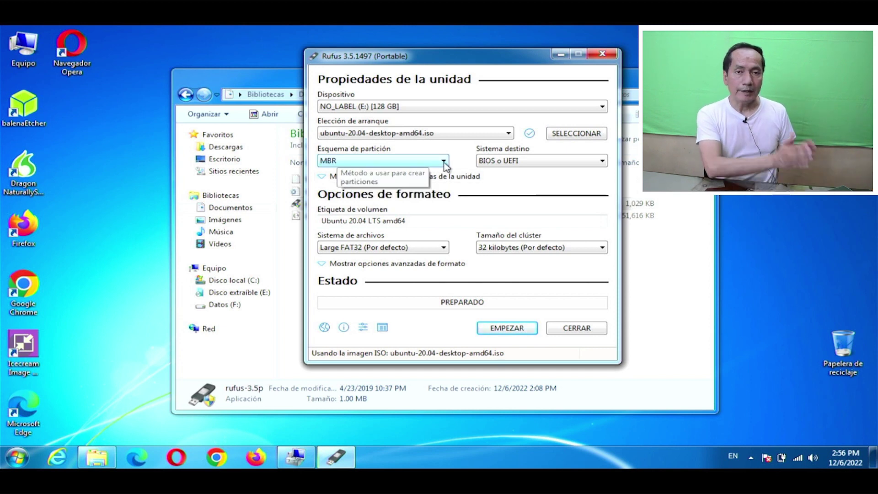
pyautogui.click(443, 160)
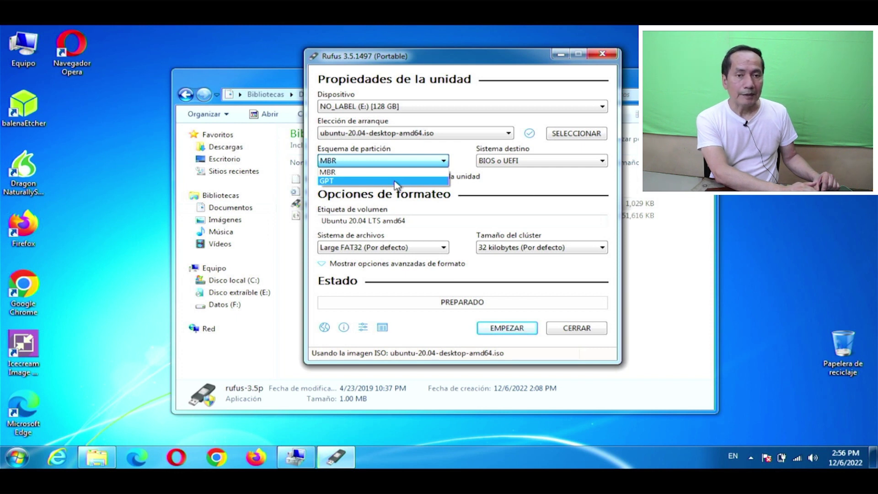
pyautogui.click(544, 196)
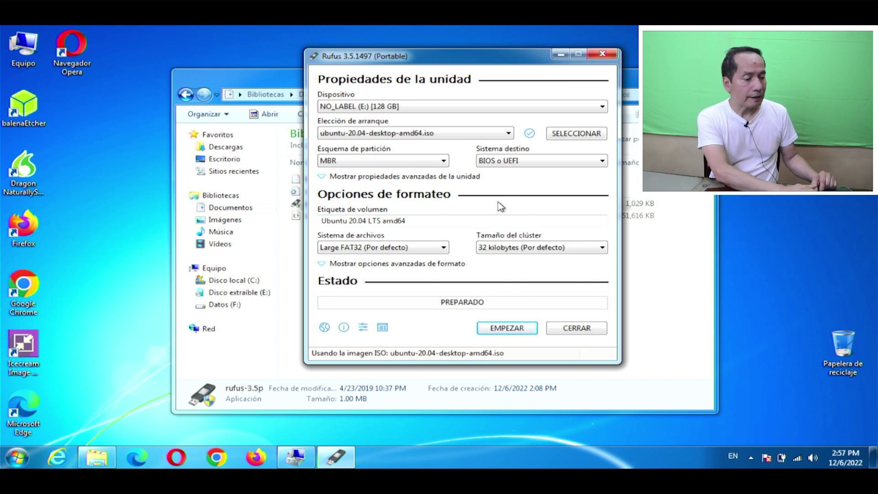
# - Write the Ubuntu image to the 128 GB drive E: in recommended ISO Image mode, allowing the Syslinux file download and erasing all its data
pyautogui.click(506, 329)
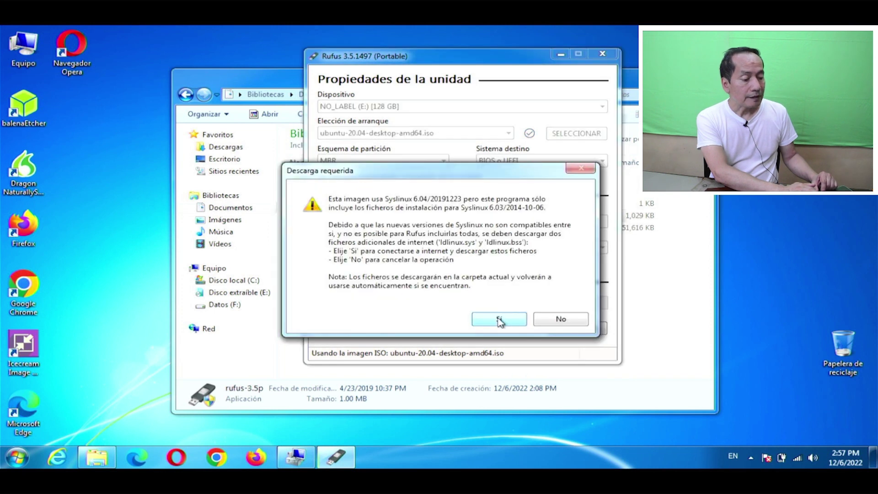
pyautogui.click(499, 320)
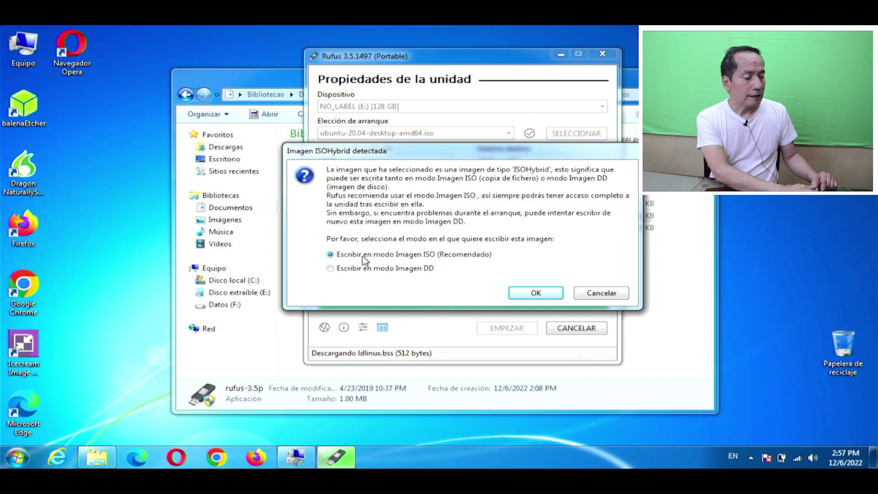
pyautogui.click(536, 294)
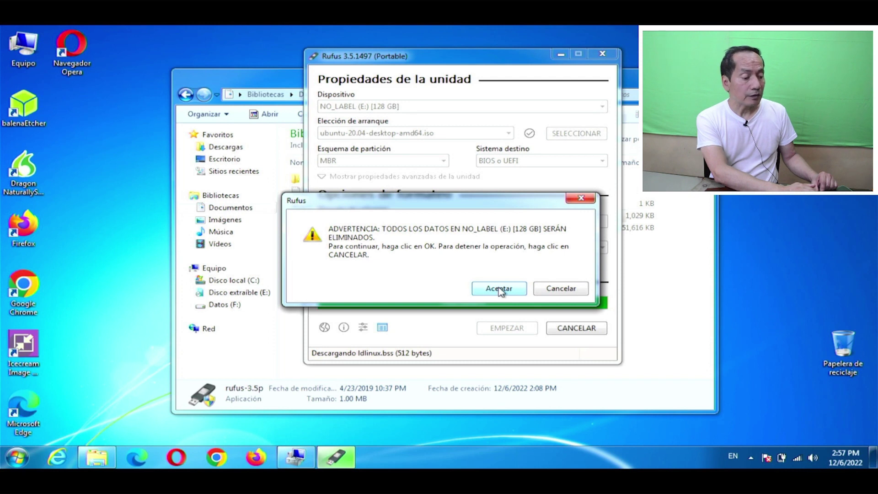
pyautogui.click(498, 289)
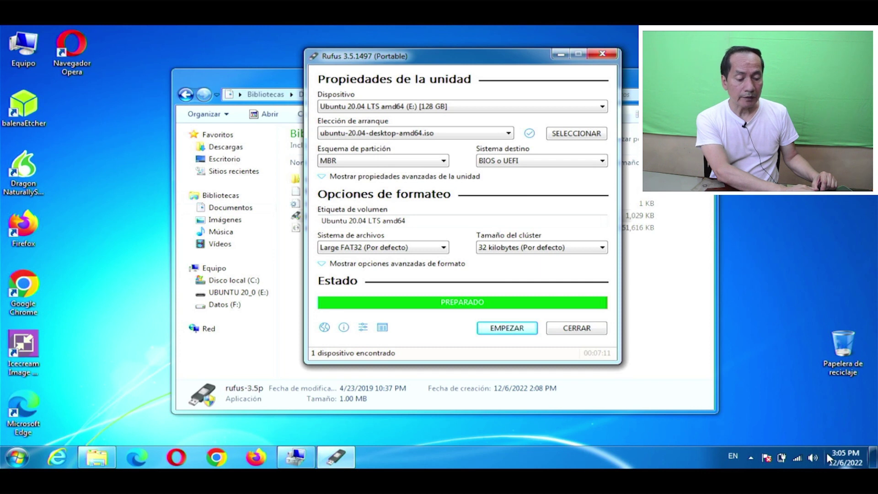
# - Close Rufus once writing has finished and show the computer's drives under Equipo
pyautogui.moveTo(843, 461)
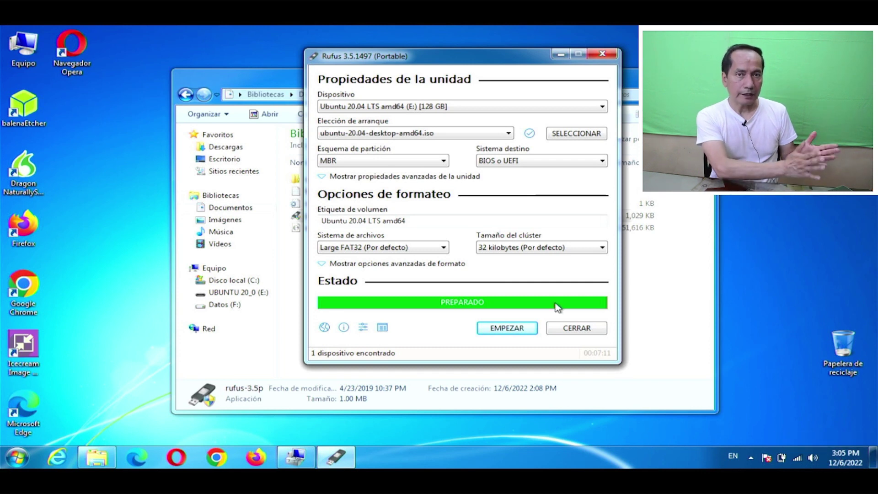
pyautogui.click(570, 327)
pyautogui.click(214, 268)
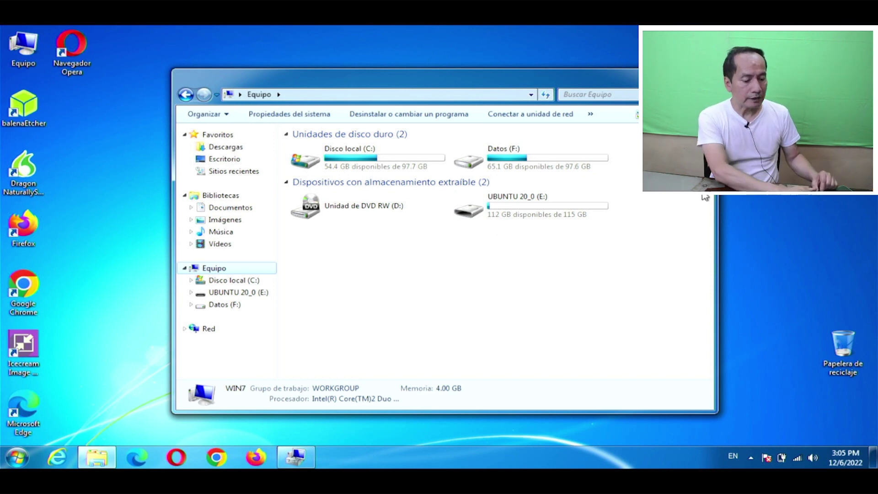
# - Safely eject the DataTraveler 3.0 USB drive (UBUNTU 20_0) and dismiss the hidden notification icons
pyautogui.click(751, 457)
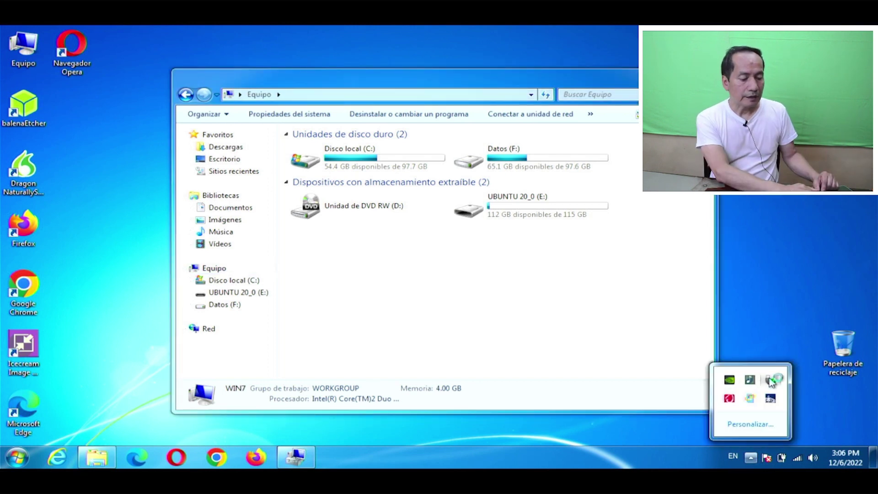
pyautogui.click(770, 382)
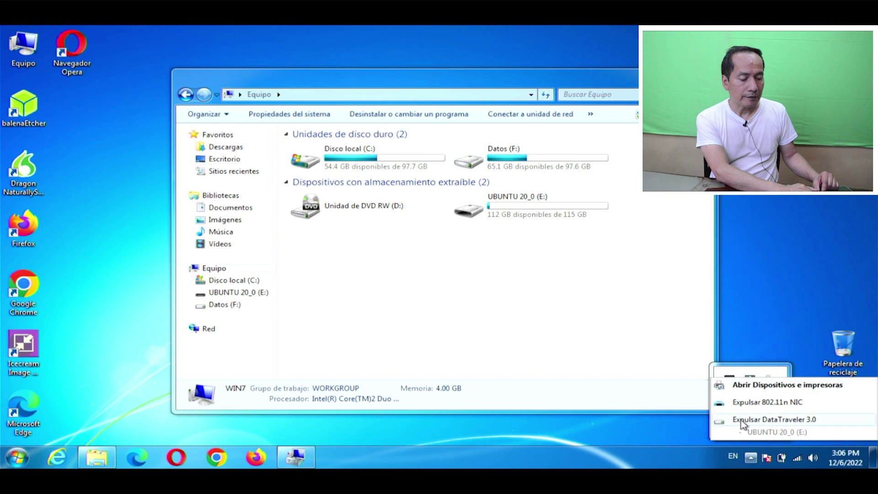
pyautogui.click(755, 420)
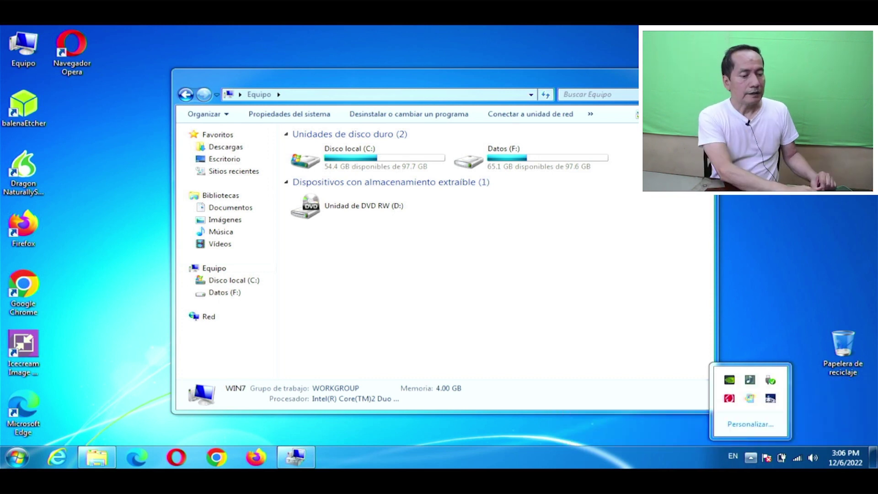
pyautogui.press('Escape')
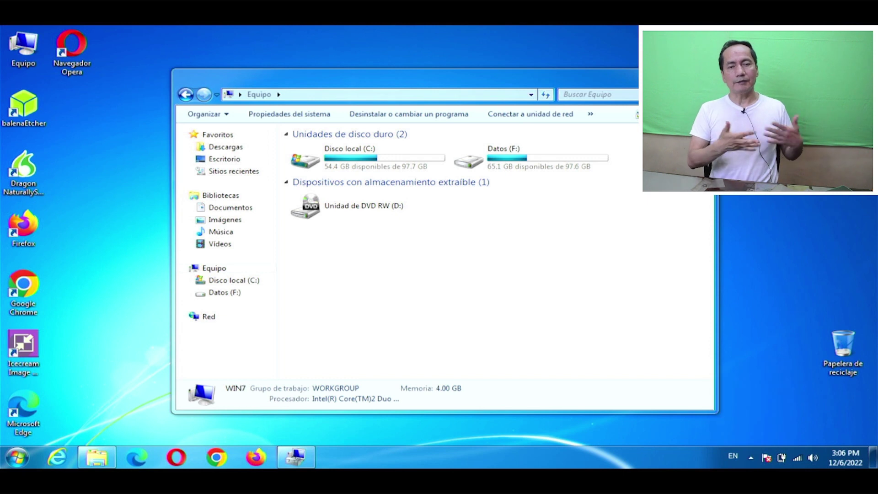